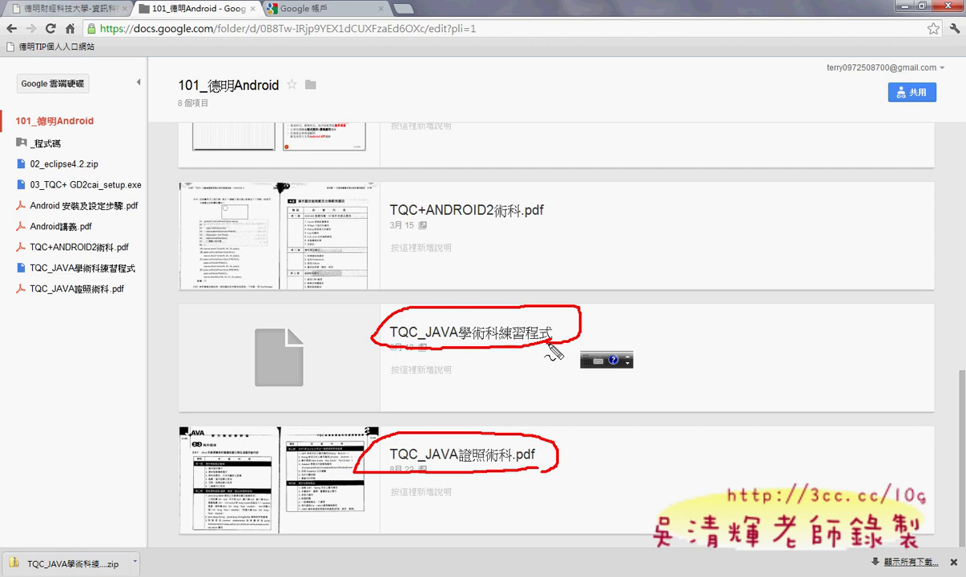
Clear the red markings and browse the 101_德明Android folder up to the 02_eclipse4.2.zip entry.
{"action": "key", "text": "Escape"}
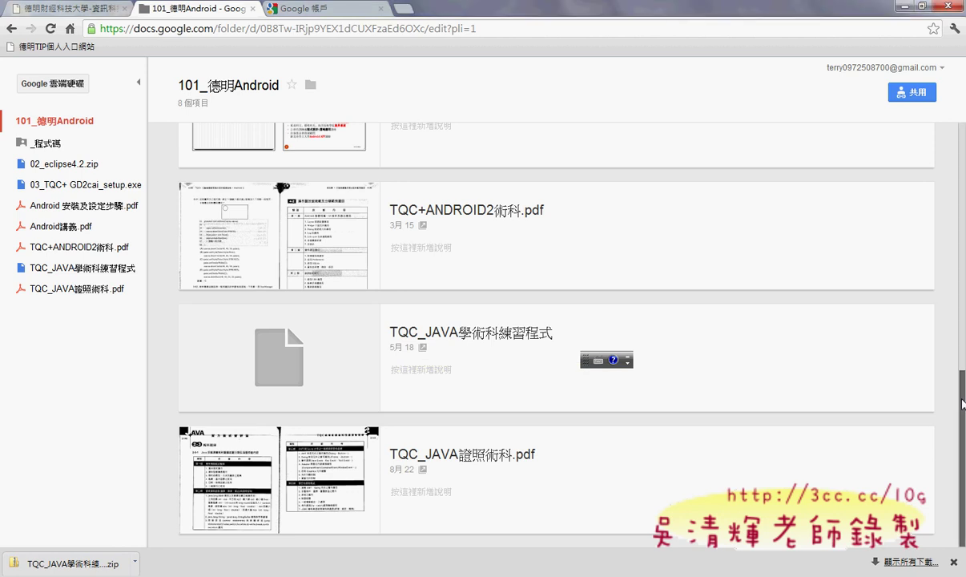
{"action": "scroll", "coordinate": [964, 405], "scroll_direction": "up", "scroll_amount": 1}
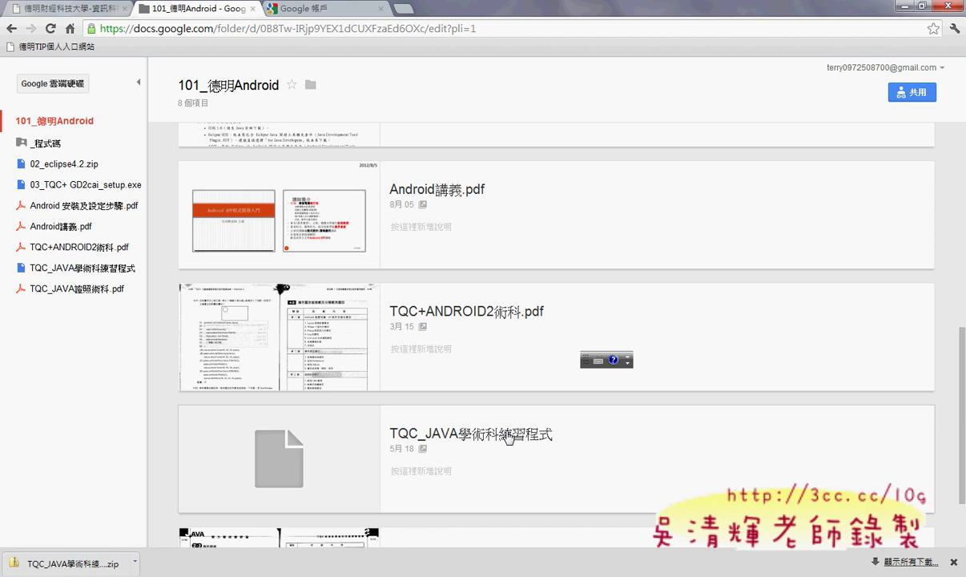
{"action": "scroll", "coordinate": [964, 357], "scroll_direction": "up", "scroll_amount": 2}
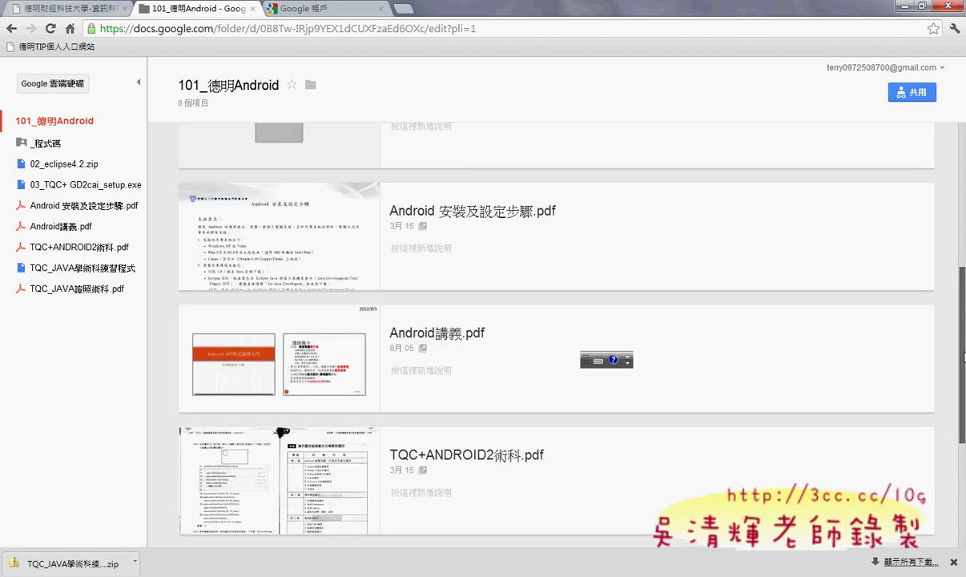
{"action": "left_click_drag", "start_coordinate": [964, 356], "coordinate": [962, 234]}
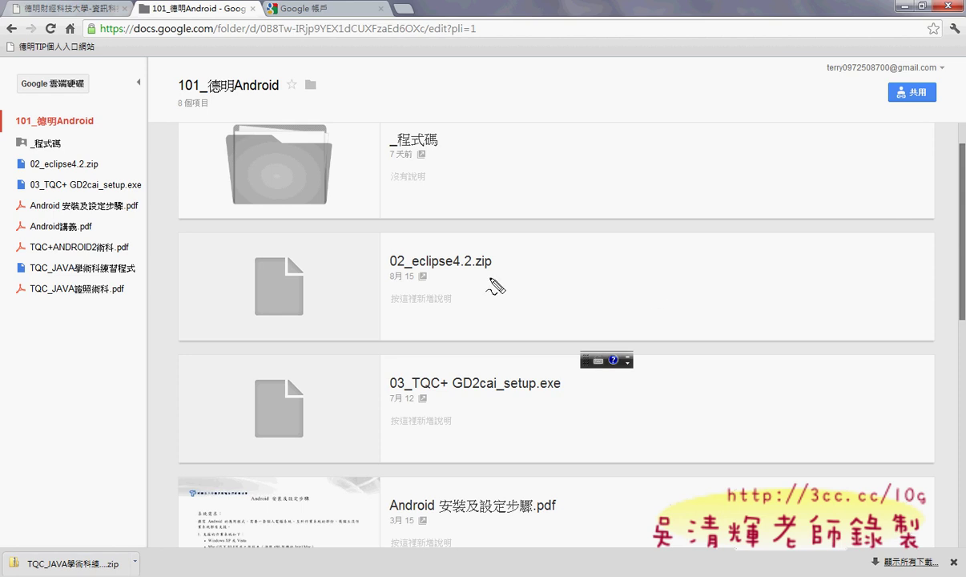
Circle 02_eclipse4.2.zip in red, write the boxed note -nl "EN" beside it, and clear the markings.
{"action": "mouse_move", "coordinate": [493, 276]}
{"action": "left_mouse_down"}
{"action": "mouse_move", "coordinate": [393, 276]}
{"action": "mouse_move", "coordinate": [405, 254]}
{"action": "mouse_move", "coordinate": [463, 243]}
{"action": "mouse_move", "coordinate": [491, 279]}
{"action": "left_mouse_up"}
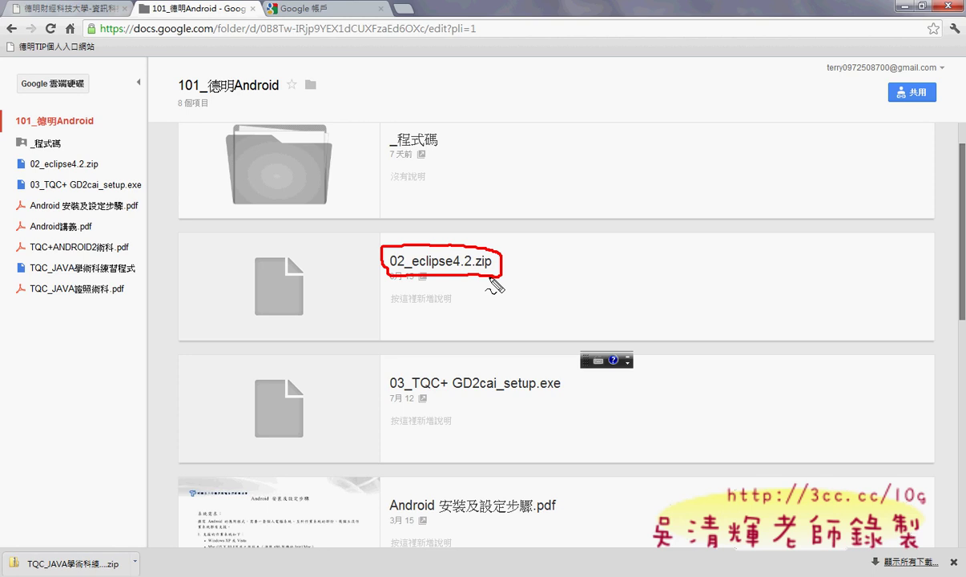
{"action": "left_click_drag", "start_coordinate": [489, 277], "coordinate": [497, 272]}
{"action": "left_click_drag", "start_coordinate": [553, 255], "coordinate": [563, 255]}
{"action": "mouse_move", "coordinate": [570, 248]}
{"action": "left_mouse_down"}
{"action": "mouse_move", "coordinate": [571, 271]}
{"action": "mouse_move", "coordinate": [583, 270]}
{"action": "left_mouse_up"}
{"action": "left_click_drag", "start_coordinate": [601, 215], "coordinate": [600, 268]}
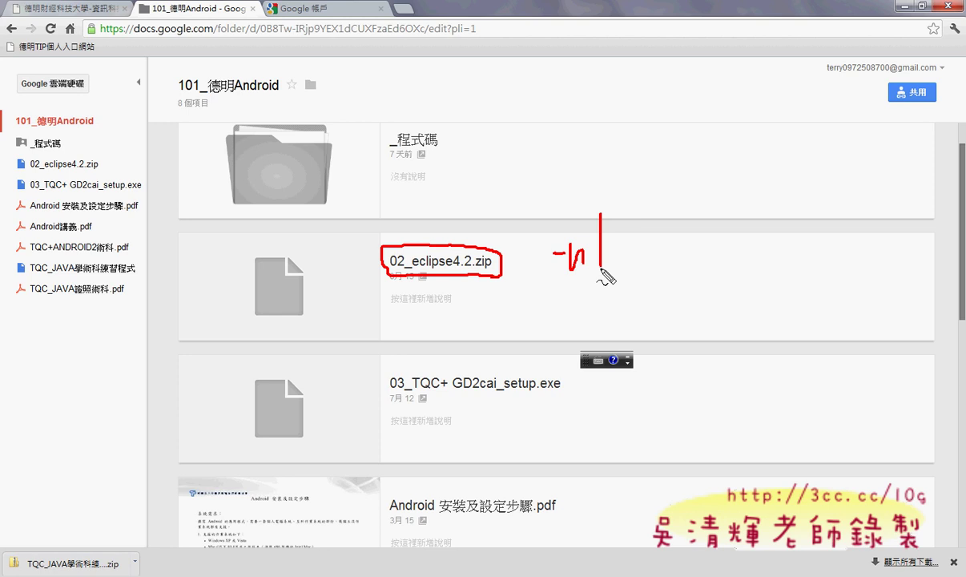
{"action": "mouse_move", "coordinate": [643, 231]}
{"action": "left_mouse_down"}
{"action": "mouse_move", "coordinate": [642, 247]}
{"action": "mouse_move", "coordinate": [677, 231]}
{"action": "mouse_move", "coordinate": [668, 269]}
{"action": "mouse_move", "coordinate": [681, 249]}
{"action": "mouse_move", "coordinate": [683, 270]}
{"action": "left_mouse_up"}
{"action": "mouse_move", "coordinate": [688, 243]}
{"action": "left_mouse_down"}
{"action": "mouse_move", "coordinate": [688, 272]}
{"action": "mouse_move", "coordinate": [707, 271]}
{"action": "mouse_move", "coordinate": [708, 241]}
{"action": "left_mouse_up"}
{"action": "left_click_drag", "start_coordinate": [710, 228], "coordinate": [725, 242]}
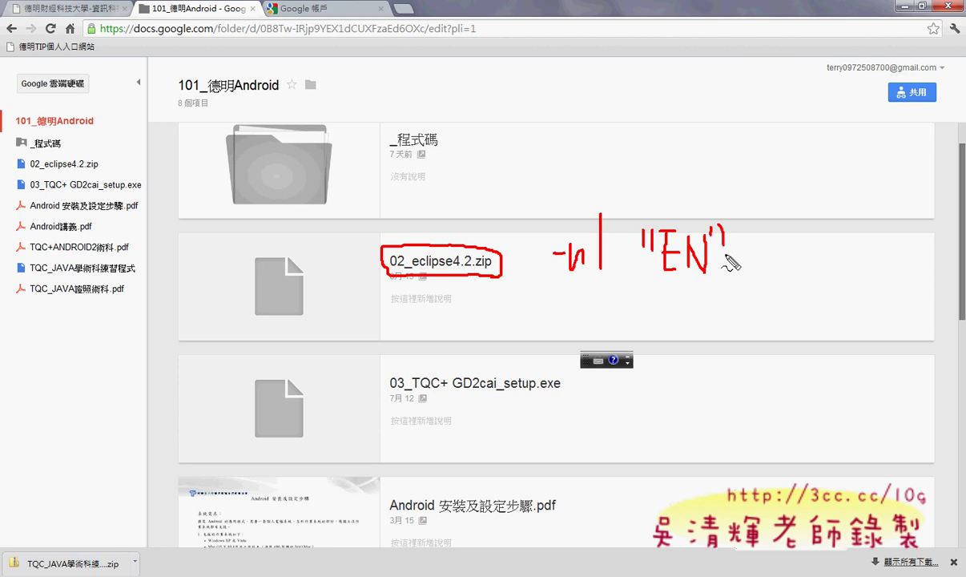
{"action": "mouse_move", "coordinate": [733, 285]}
{"action": "left_mouse_down"}
{"action": "mouse_move", "coordinate": [544, 290]}
{"action": "mouse_move", "coordinate": [603, 202]}
{"action": "mouse_move", "coordinate": [777, 270]}
{"action": "mouse_move", "coordinate": [735, 288]}
{"action": "left_mouse_up"}
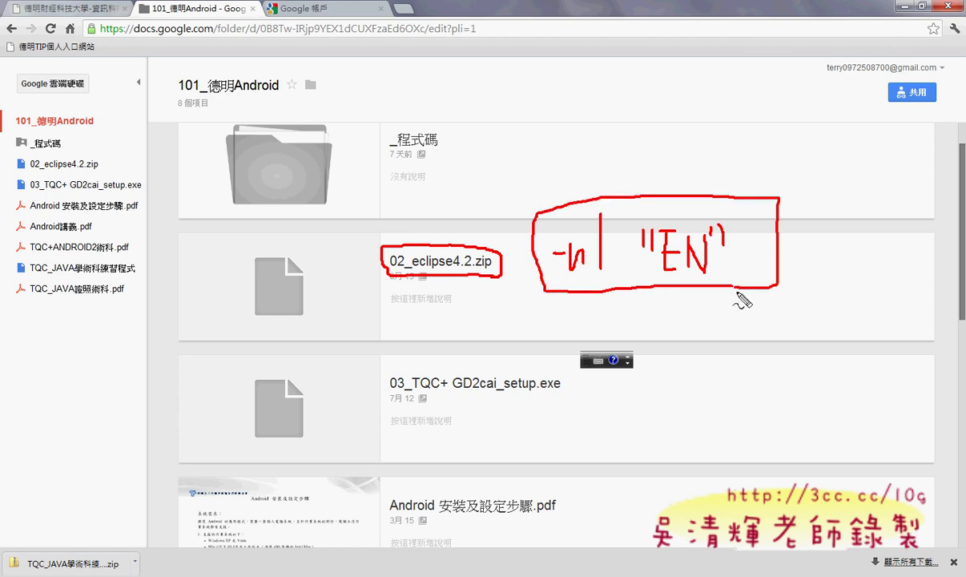
{"action": "key", "text": "Escape"}
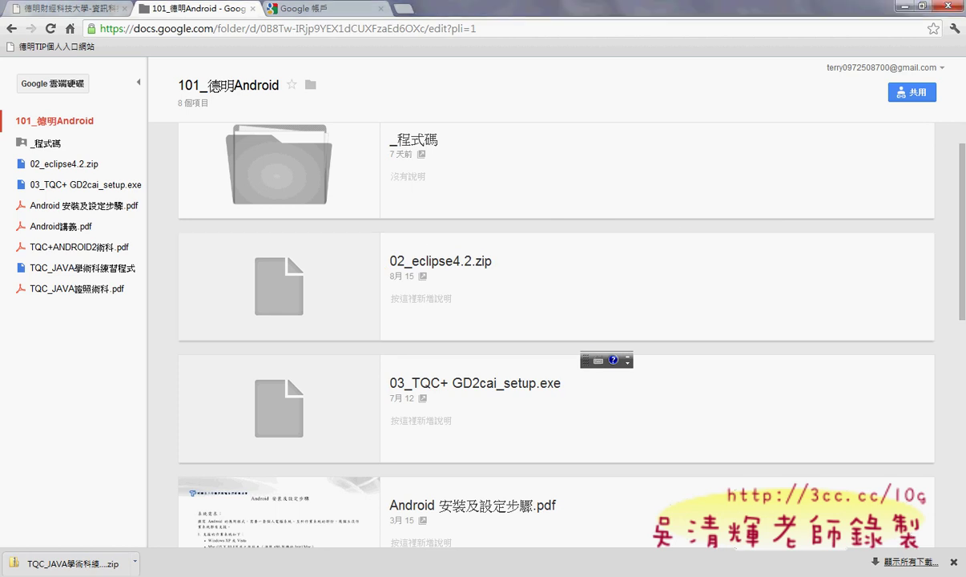
Minimize the browser to reach the desktop and check the computer's system properties, including the operating system type.
{"action": "left_click", "coordinate": [906, 5]}
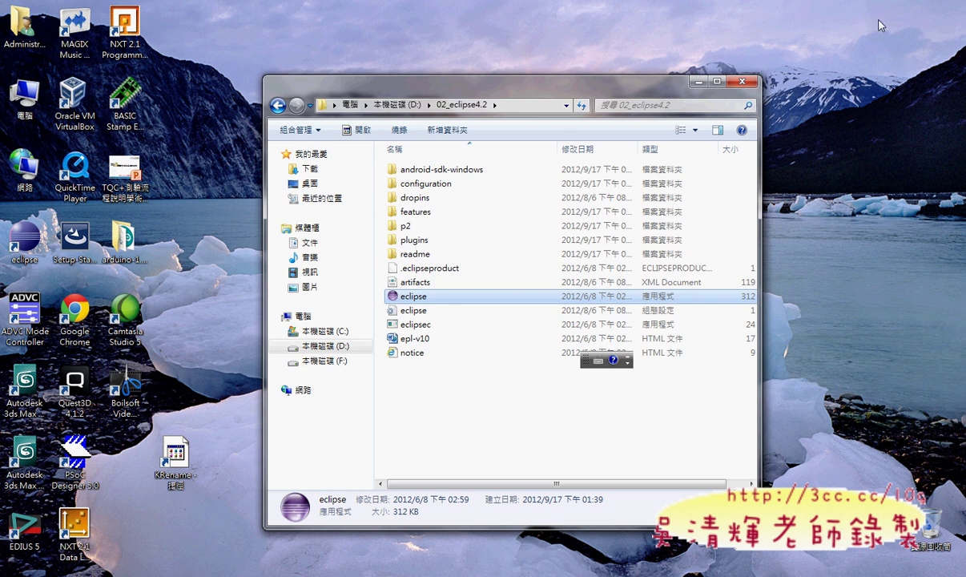
{"action": "left_click_drag", "start_coordinate": [542, 90], "coordinate": [481, 57]}
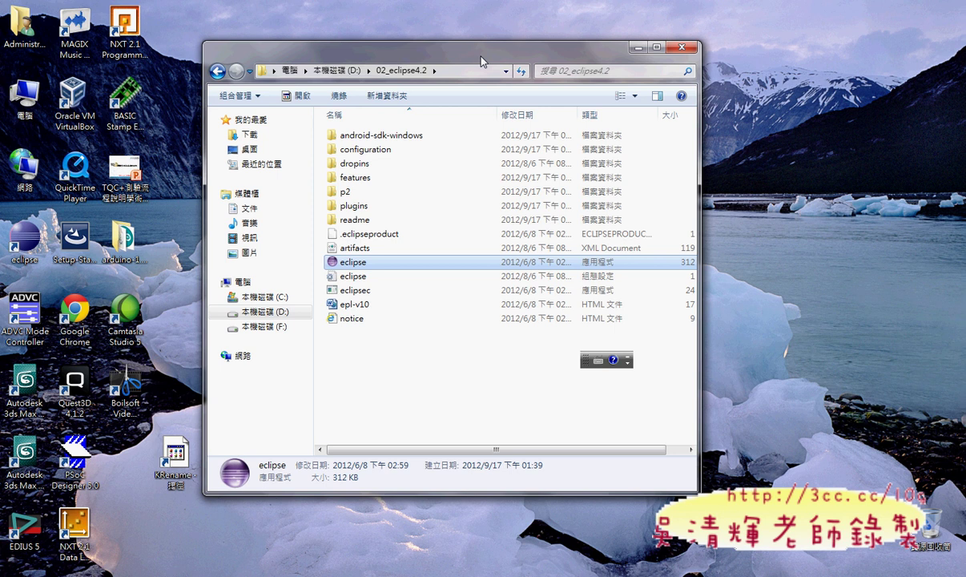
{"action": "right_click", "coordinate": [21, 93]}
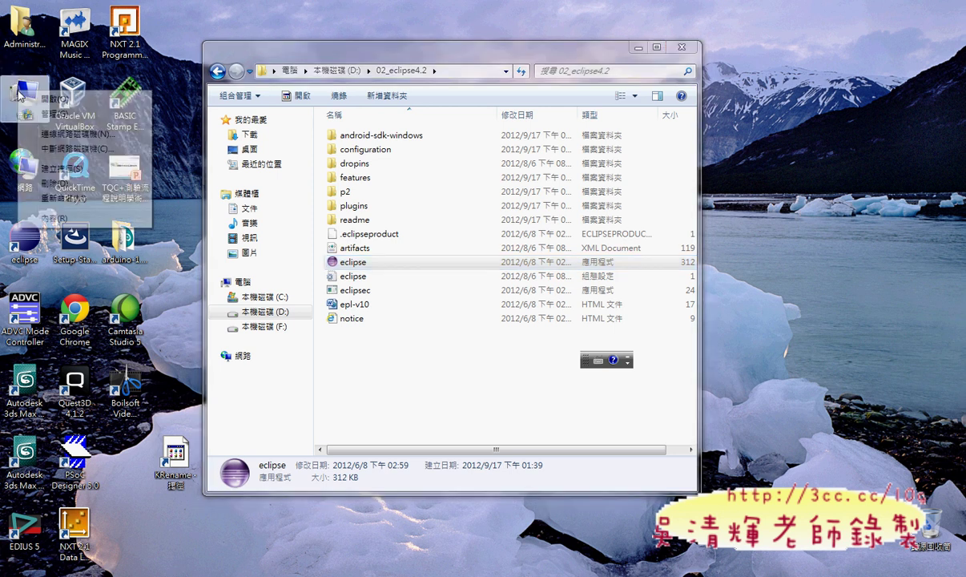
{"action": "left_click", "coordinate": [90, 219]}
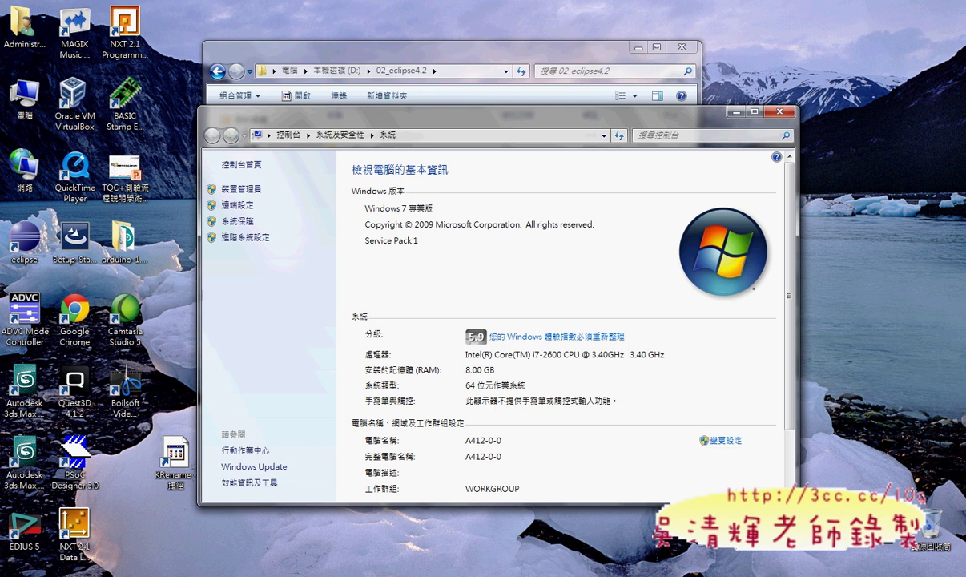
{"action": "left_click", "coordinate": [781, 111]}
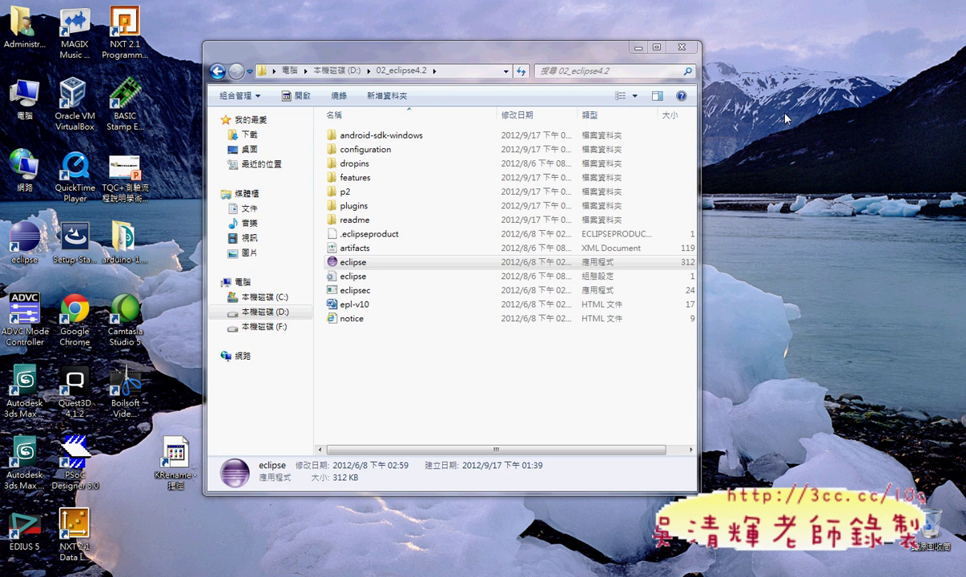
Try to launch the eclipse application from D:\02_eclipse4.2, outline the dialog's message text in red, and clear the outline.
{"action": "left_click", "coordinate": [399, 267]}
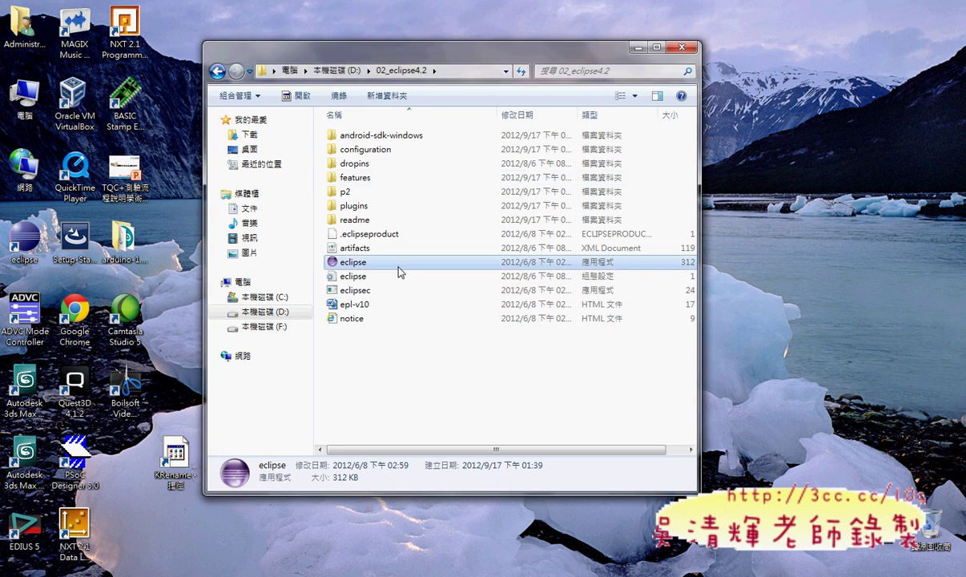
{"action": "double_click", "coordinate": [395, 263]}
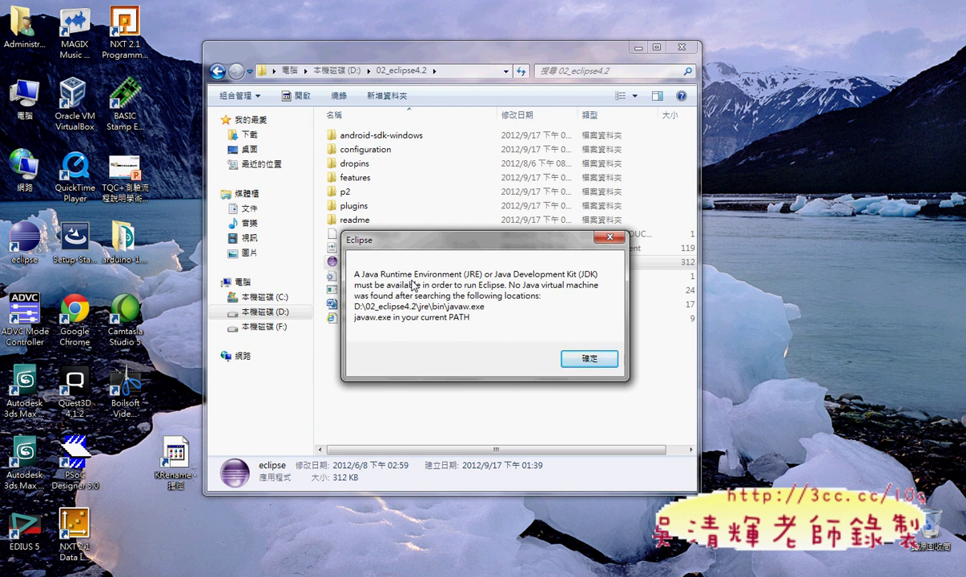
{"action": "left_click_drag", "start_coordinate": [411, 243], "coordinate": [525, 239]}
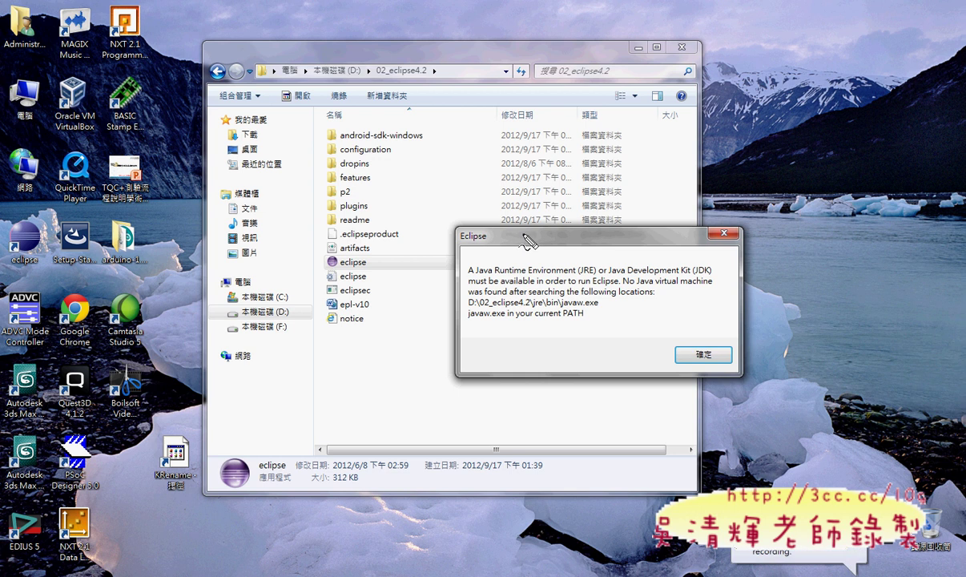
{"action": "mouse_move", "coordinate": [458, 265]}
{"action": "left_mouse_down"}
{"action": "mouse_move", "coordinate": [458, 325]}
{"action": "mouse_move", "coordinate": [595, 330]}
{"action": "mouse_move", "coordinate": [738, 303]}
{"action": "mouse_move", "coordinate": [737, 241]}
{"action": "mouse_move", "coordinate": [485, 242]}
{"action": "mouse_move", "coordinate": [471, 264]}
{"action": "left_mouse_up"}
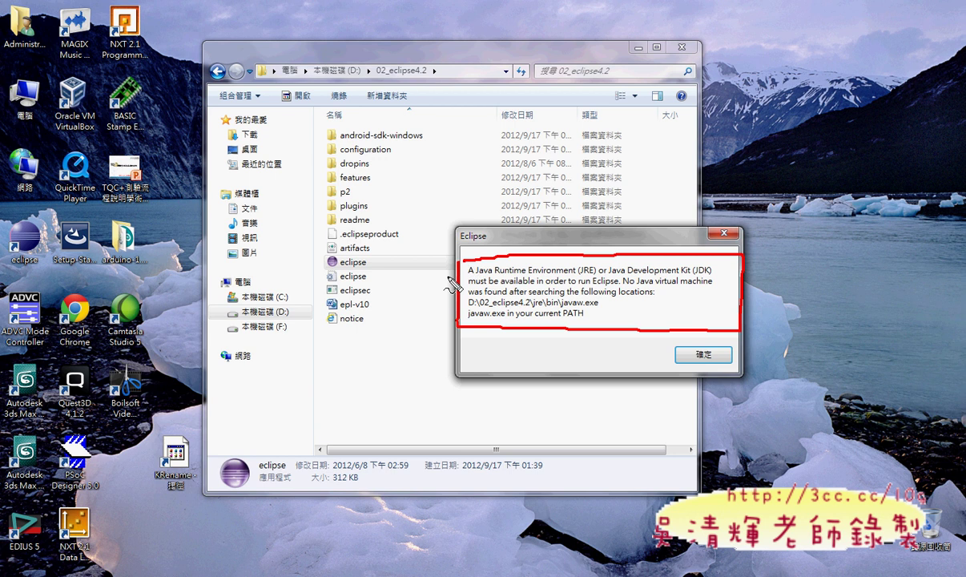
{"action": "key", "text": "Escape"}
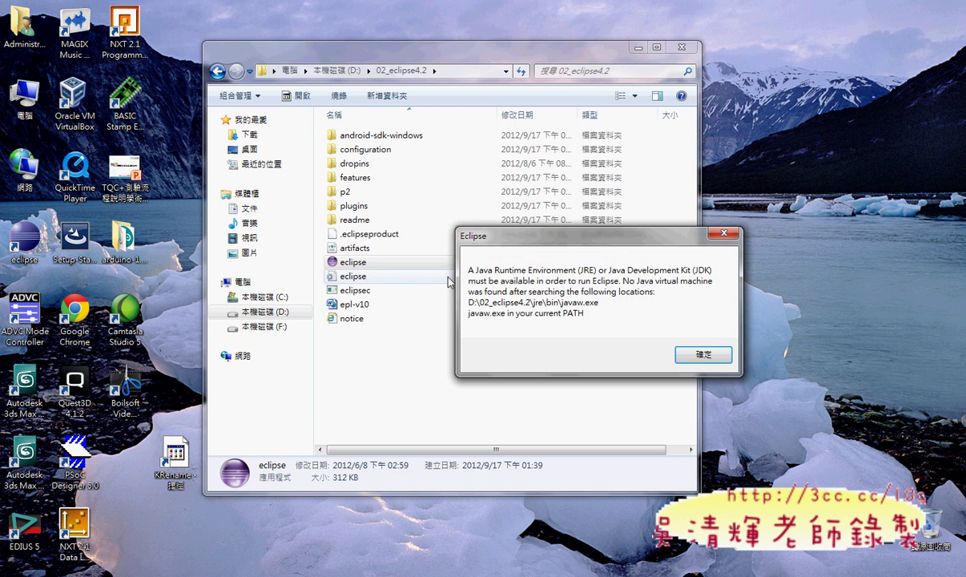
Browse to C:\Program Files\Java and select the jdk1.7.0_01 folder to check the installed Java version.
{"action": "double_click", "coordinate": [35, 116]}
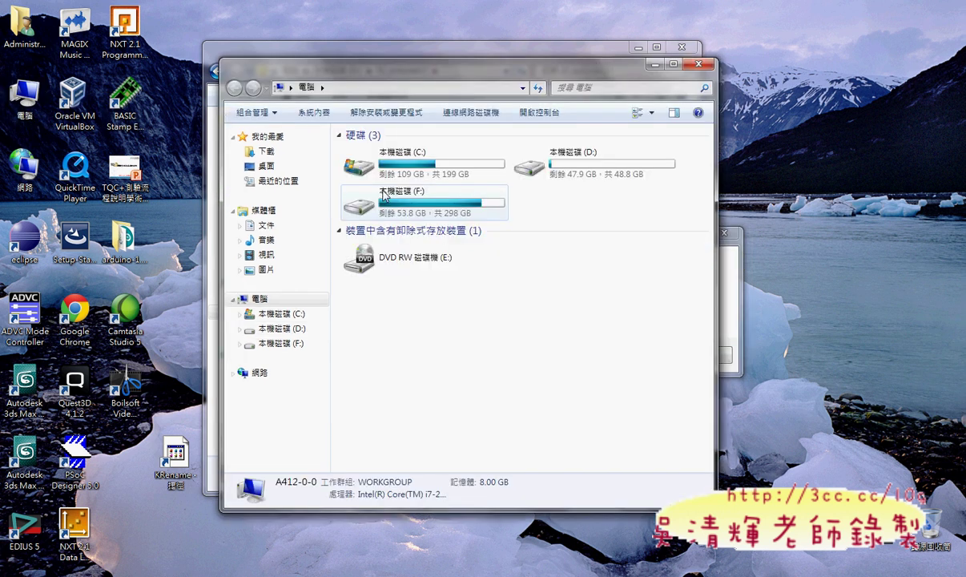
{"action": "double_click", "coordinate": [419, 166]}
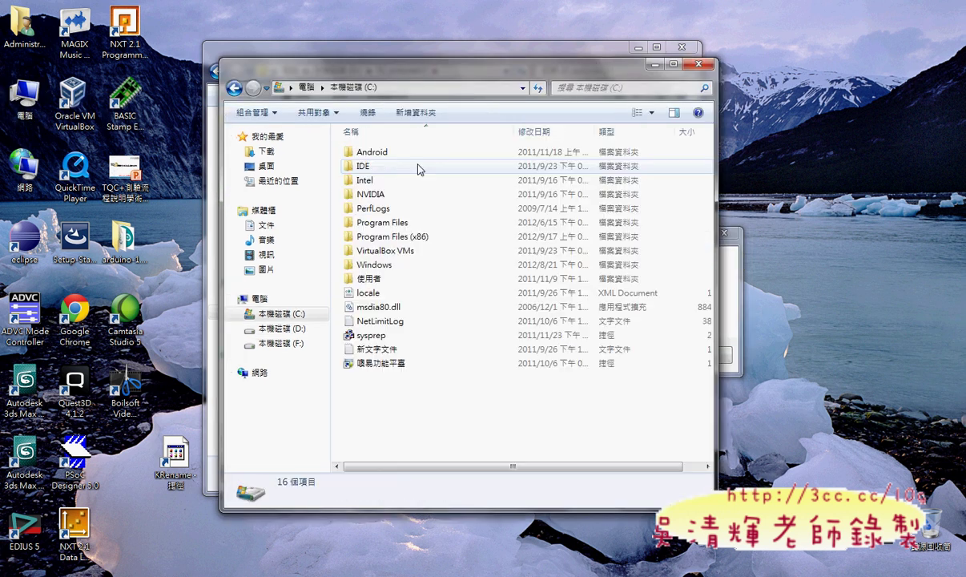
{"action": "double_click", "coordinate": [408, 225]}
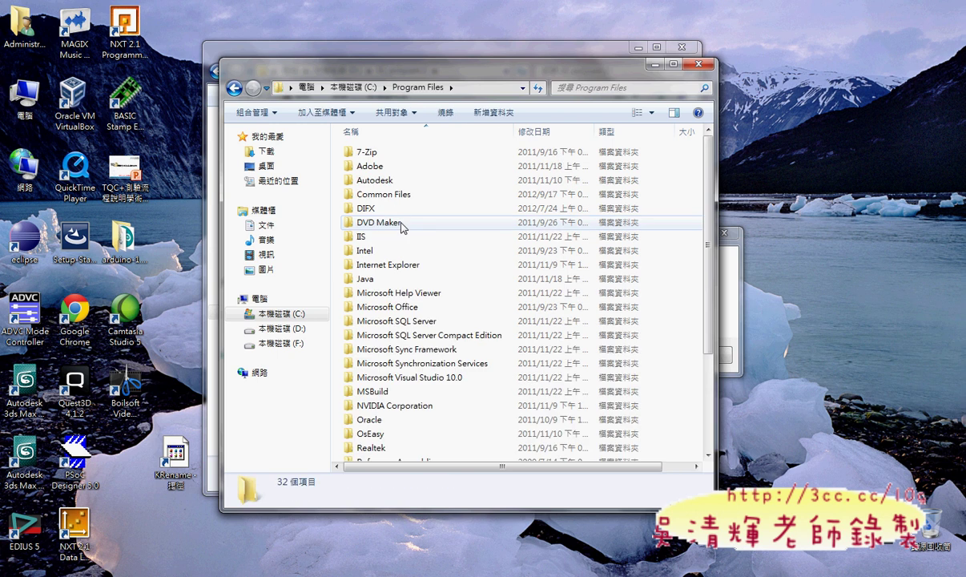
{"action": "double_click", "coordinate": [373, 278]}
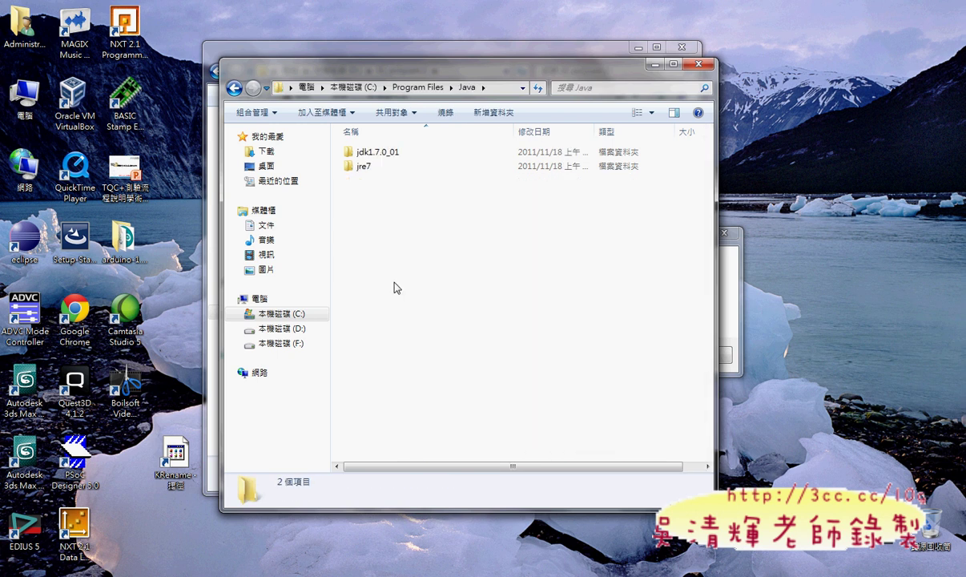
{"action": "left_click", "coordinate": [390, 154]}
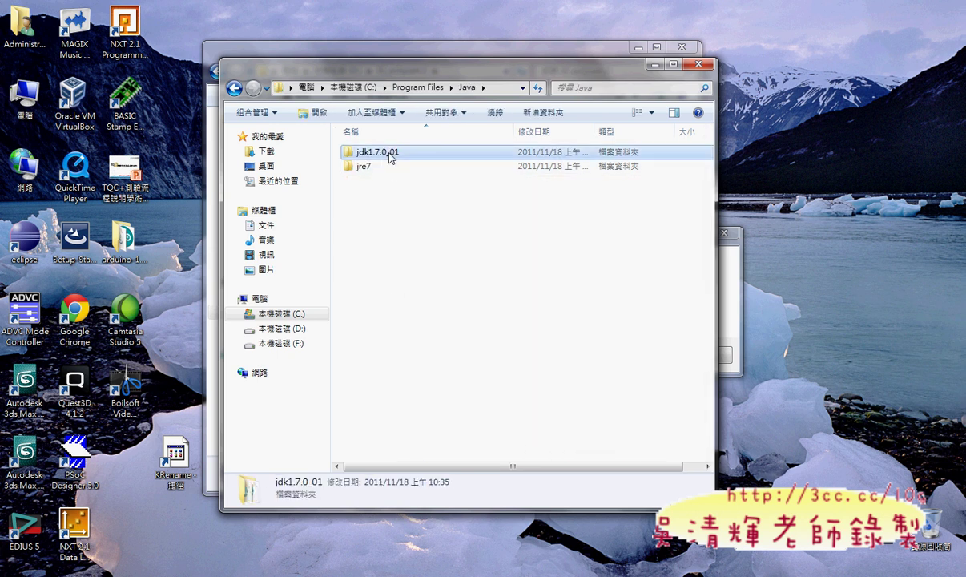
Look through C:\Program Files (x86) for a Java folder and minimize the folder window.
{"action": "left_click", "coordinate": [233, 90]}
{"action": "left_click", "coordinate": [232, 90]}
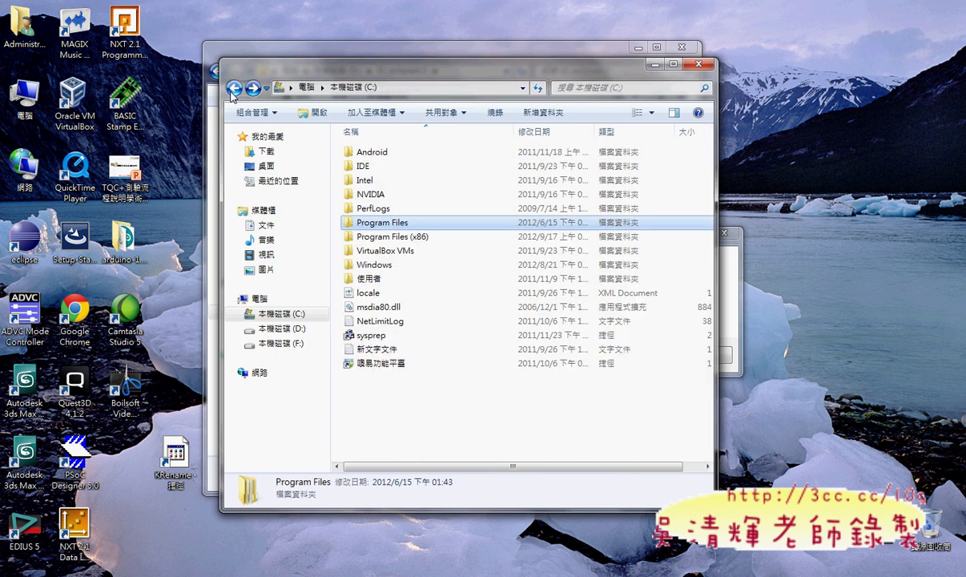
{"action": "double_click", "coordinate": [404, 241]}
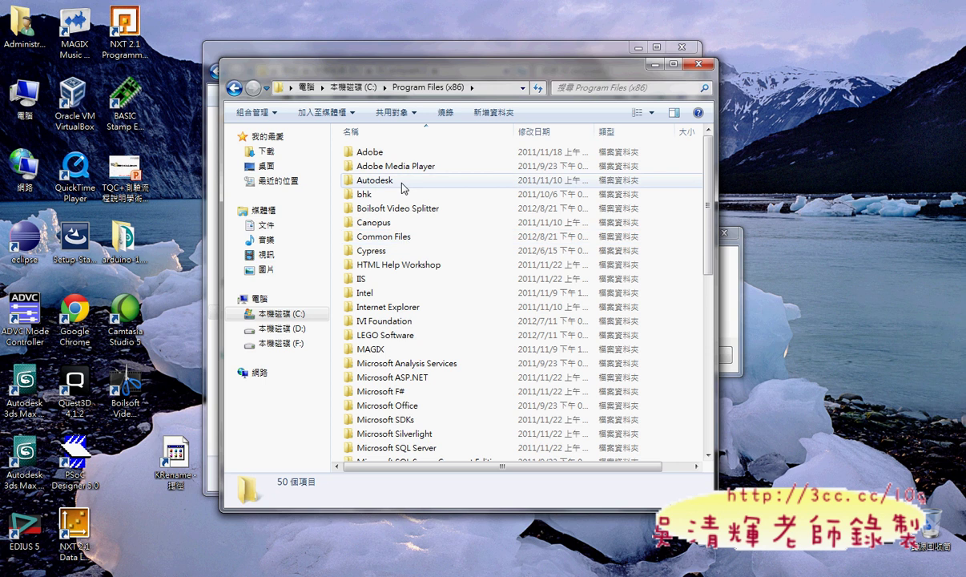
{"action": "left_click_drag", "start_coordinate": [378, 72], "coordinate": [263, 66]}
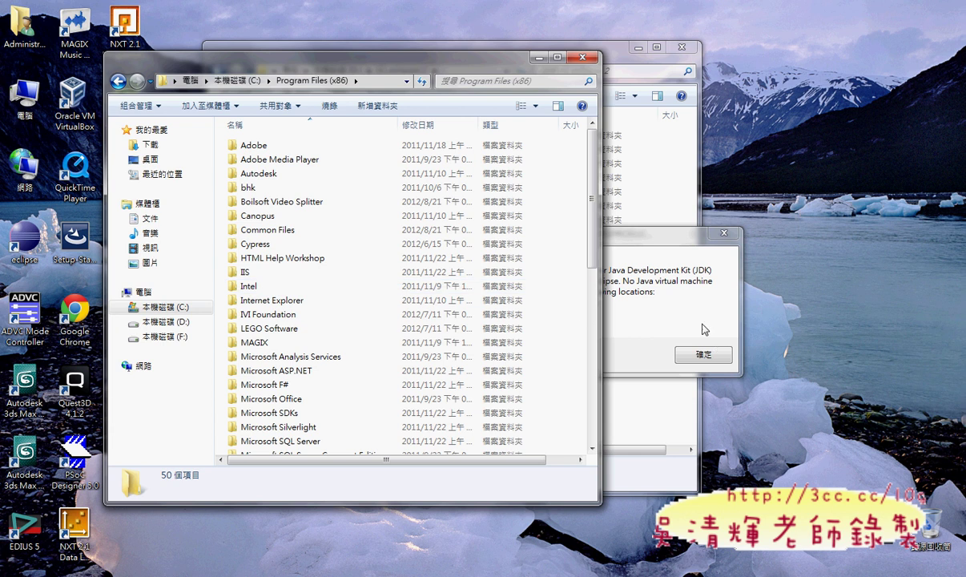
{"action": "scroll", "coordinate": [401, 308], "scroll_direction": "down", "scroll_amount": 3}
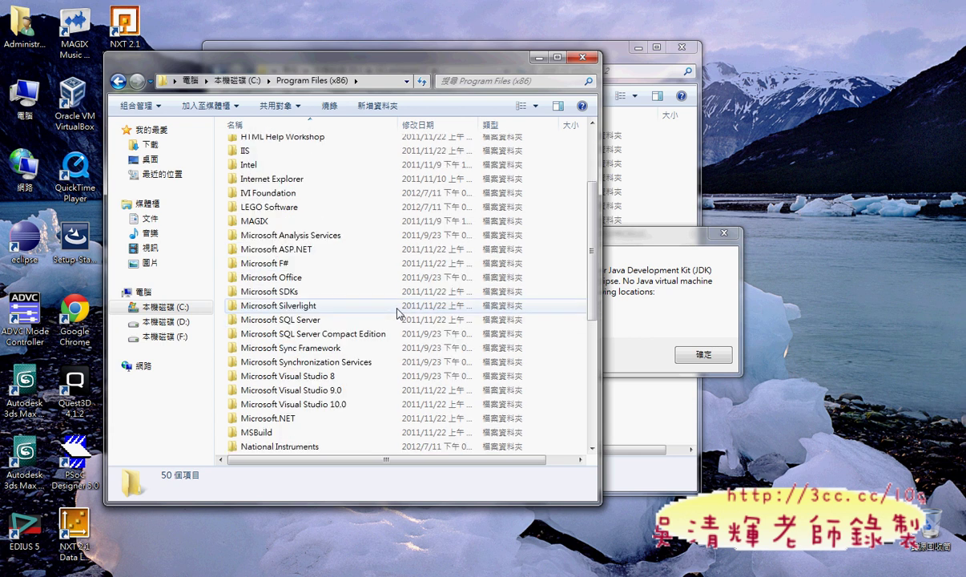
{"action": "scroll", "coordinate": [396, 314], "scroll_direction": "up", "scroll_amount": 3}
{"action": "scroll", "coordinate": [360, 317], "scroll_direction": "down", "scroll_amount": 10}
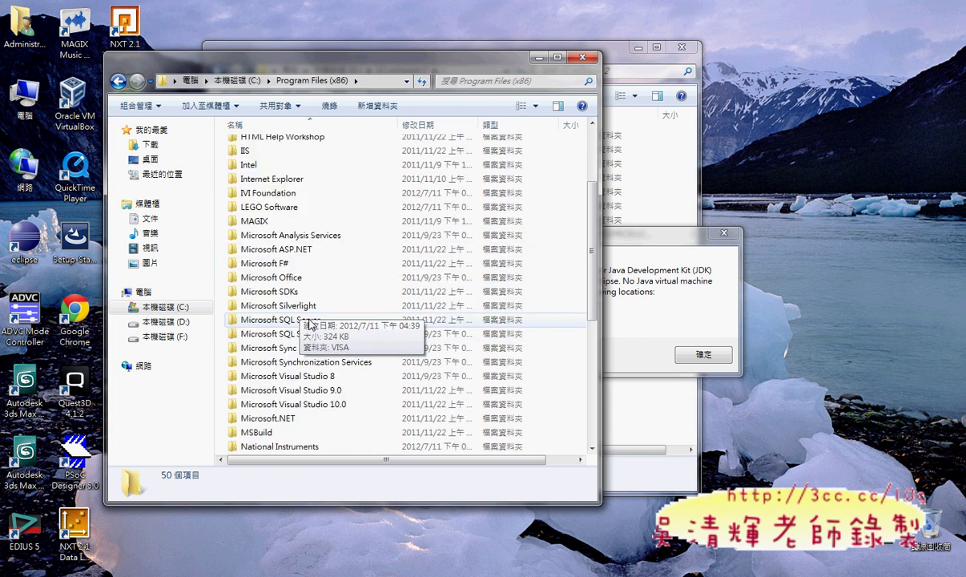
{"action": "scroll", "coordinate": [311, 323], "scroll_direction": "up", "scroll_amount": 10}
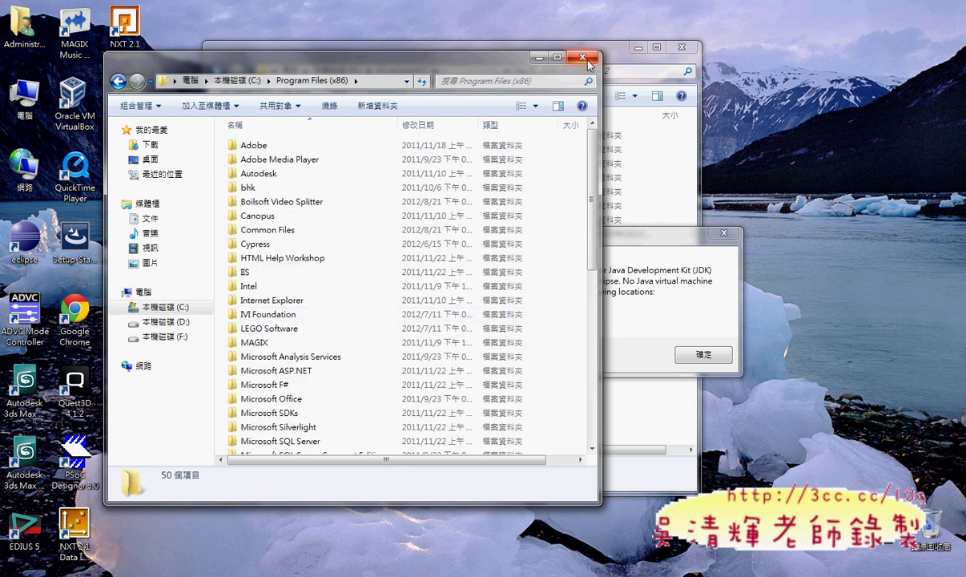
{"action": "left_click", "coordinate": [539, 58]}
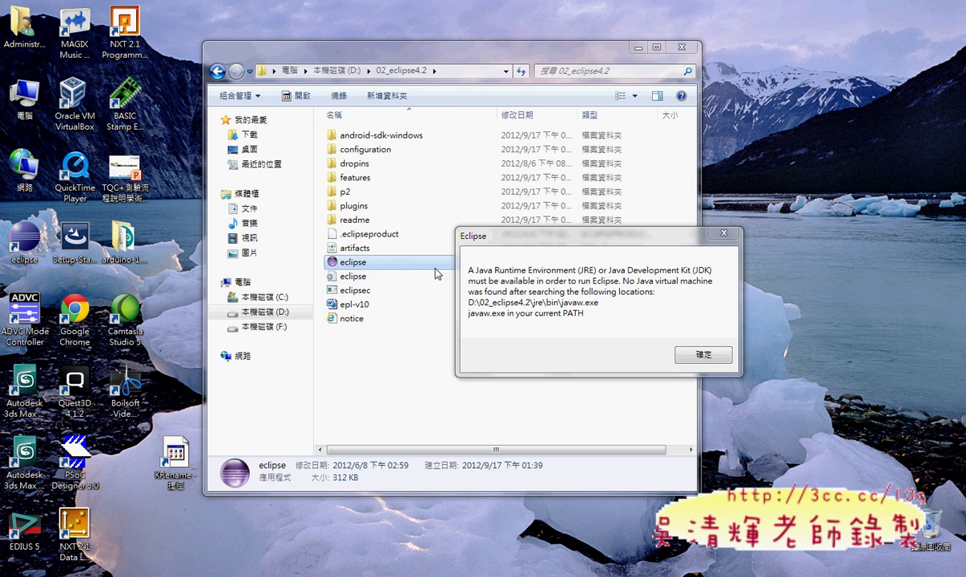
Dismiss the Eclipse error dialog and launch the eclipse application again from the 02_eclipse4.2 folder.
{"action": "left_click", "coordinate": [523, 237]}
{"action": "left_click_drag", "start_coordinate": [521, 238], "coordinate": [409, 239]}
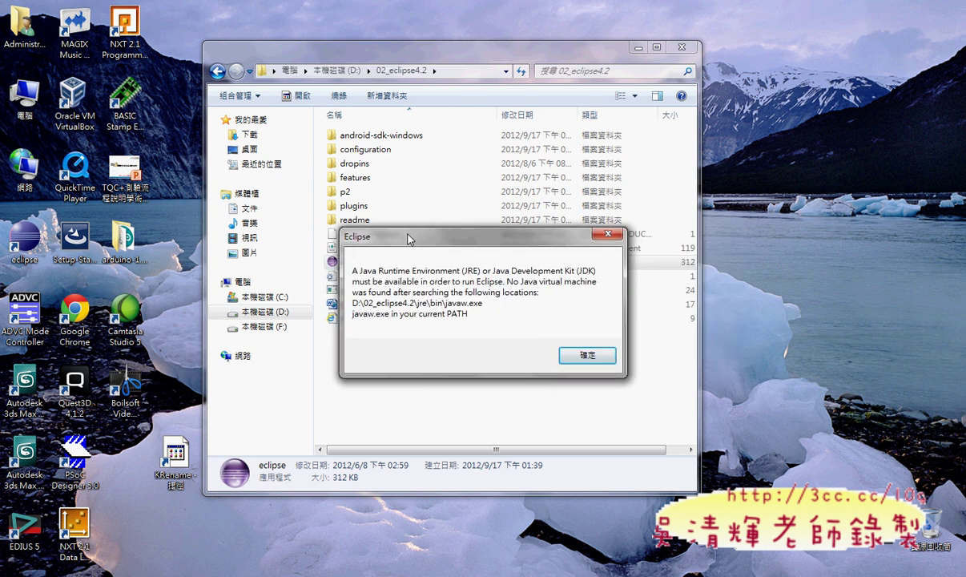
{"action": "key", "text": "Return"}
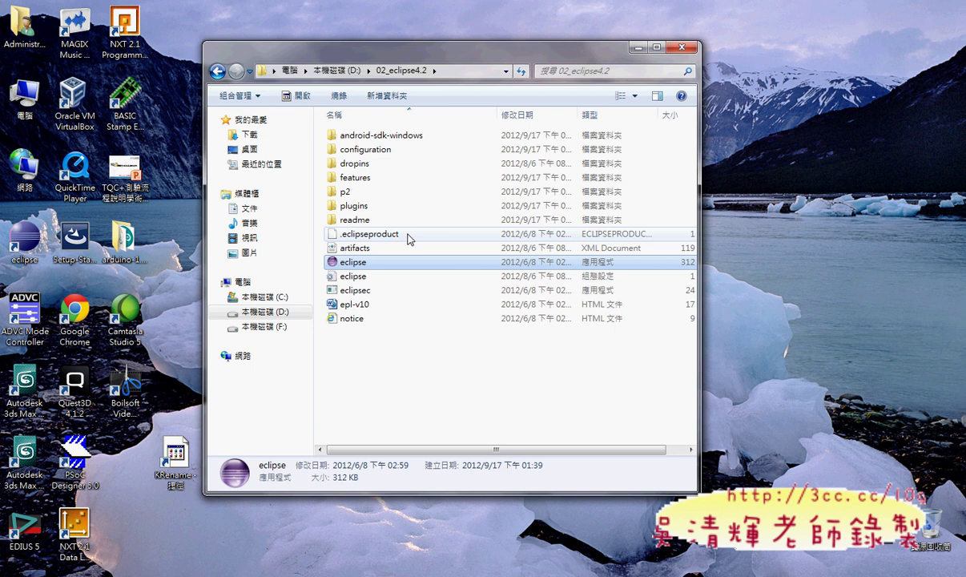
{"action": "double_click", "coordinate": [357, 264]}
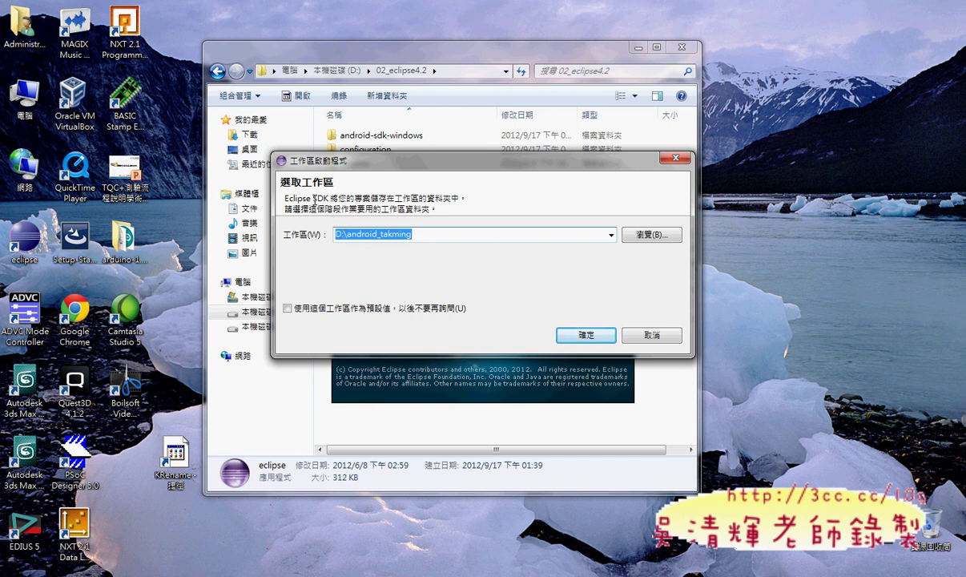
Underline and circle the workspace path D:\android_takming in red in the workspace launcher, and clear the markings.
{"action": "left_click_drag", "start_coordinate": [347, 234], "coordinate": [420, 234]}
{"action": "left_click_drag", "start_coordinate": [283, 243], "coordinate": [415, 238]}
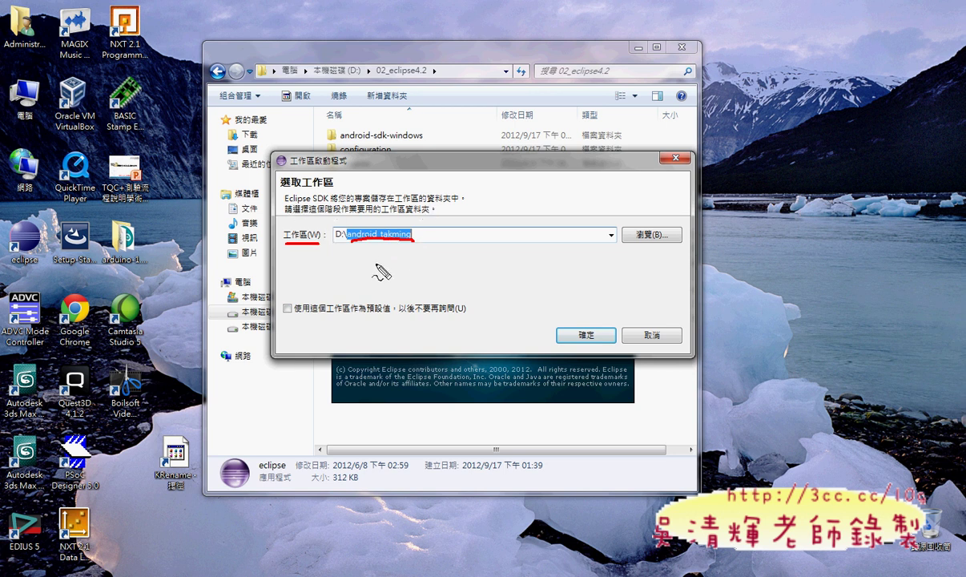
{"action": "mouse_move", "coordinate": [412, 246]}
{"action": "left_mouse_down"}
{"action": "mouse_move", "coordinate": [319, 248]}
{"action": "mouse_move", "coordinate": [308, 214]}
{"action": "mouse_move", "coordinate": [418, 233]}
{"action": "mouse_move", "coordinate": [423, 250]}
{"action": "left_mouse_up"}
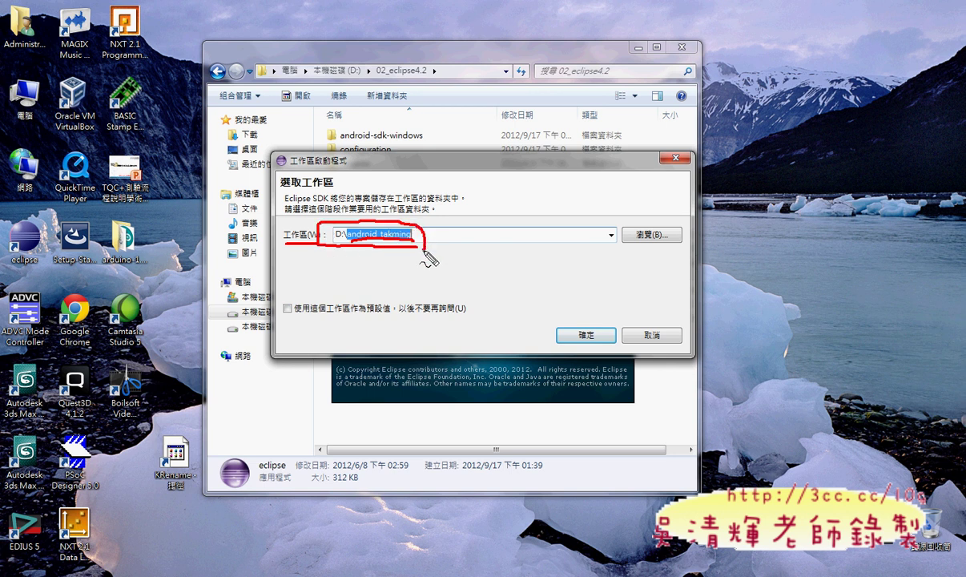
{"action": "key", "text": "Escape"}
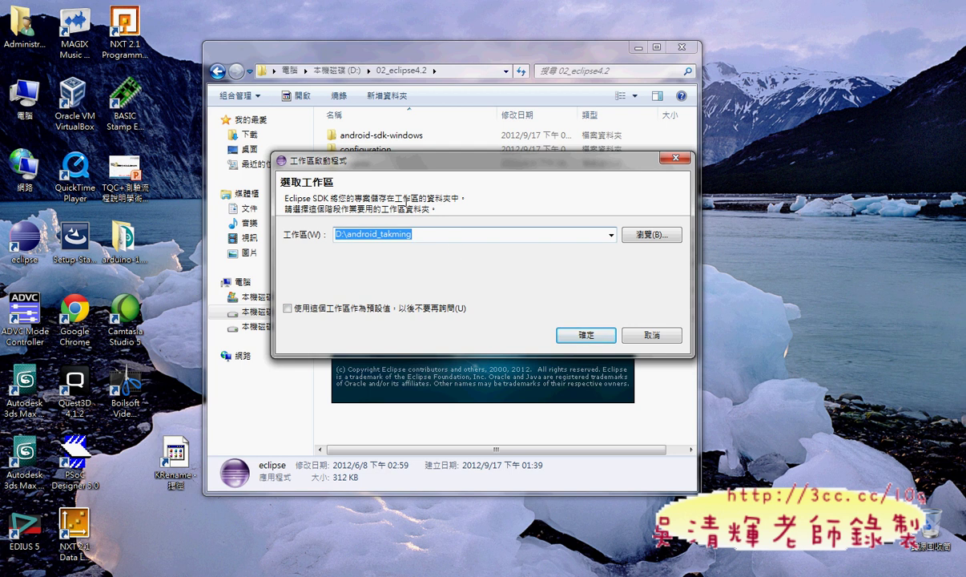